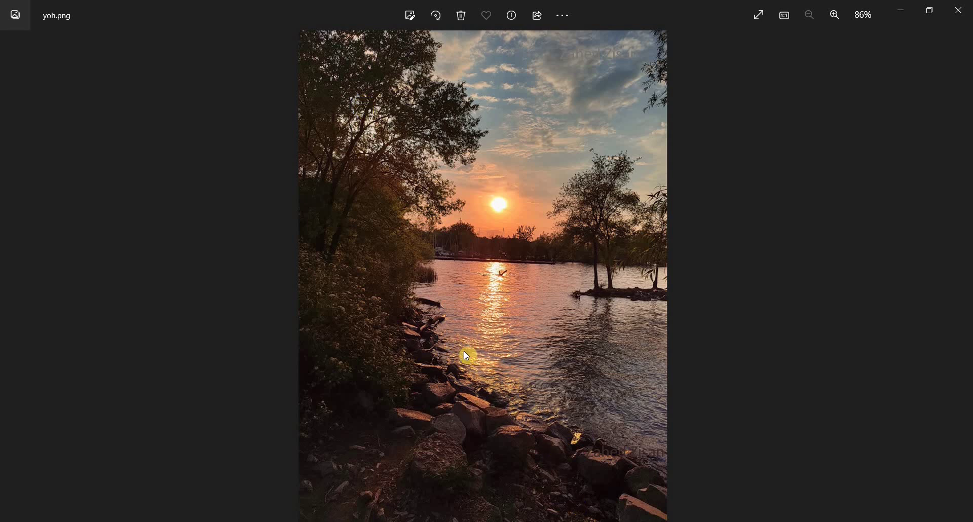
- Switch to the PowerPoint presentation and show slide 2 with the sunny park photo
key("alt+Tab")
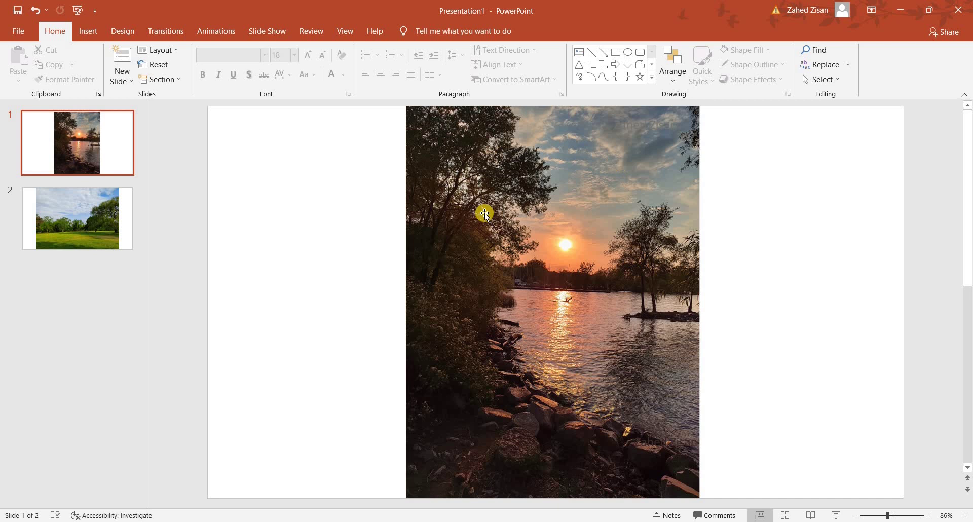
left_click(56, 229)
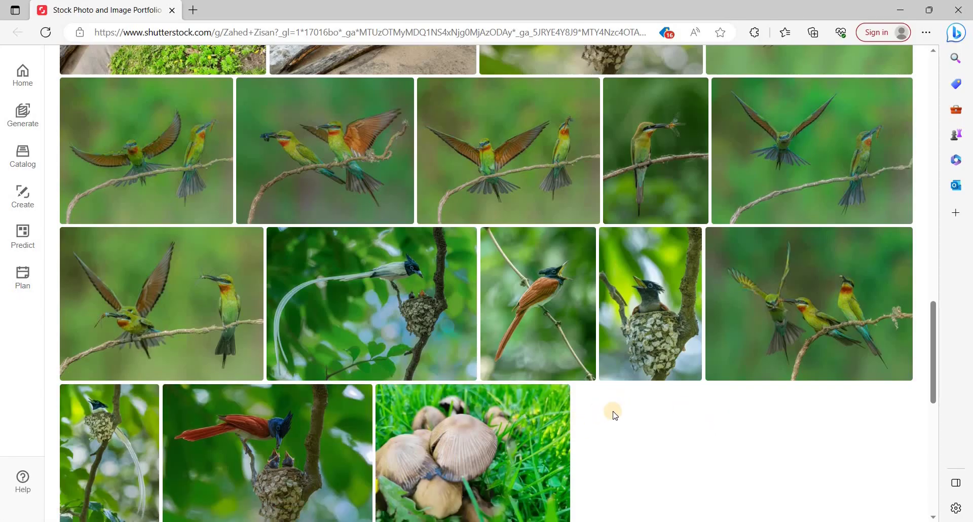
scroll(614, 413, "up", 7)
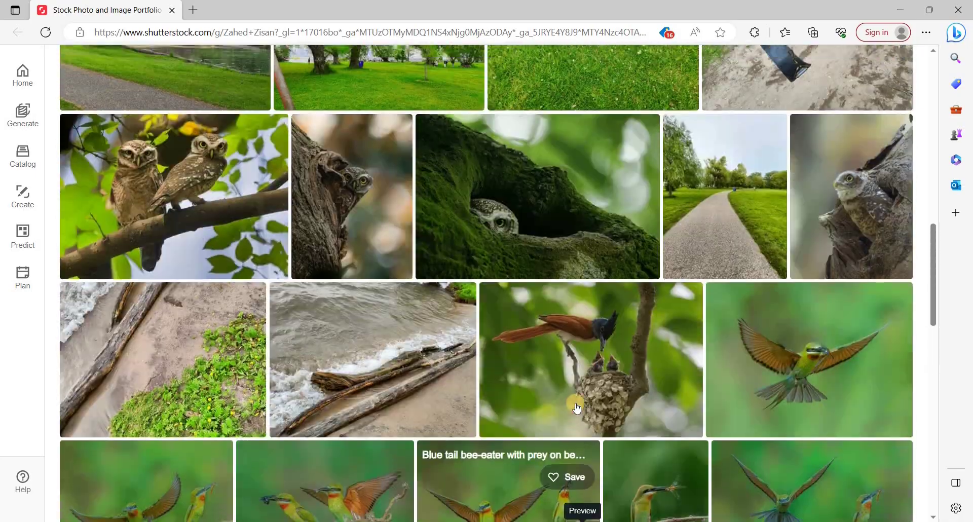
scroll(577, 409, "up", 4)
scroll(577, 408, "up", 7)
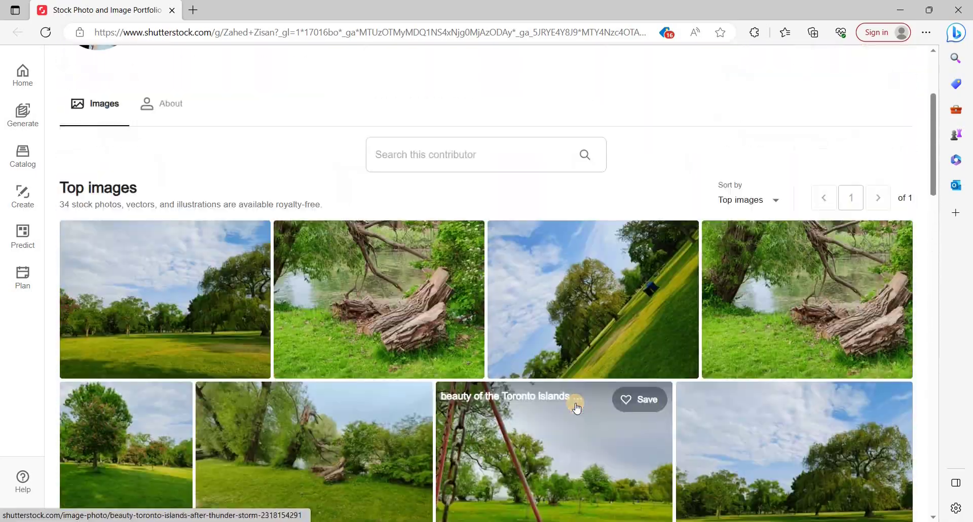
scroll(577, 408, "down", 20)
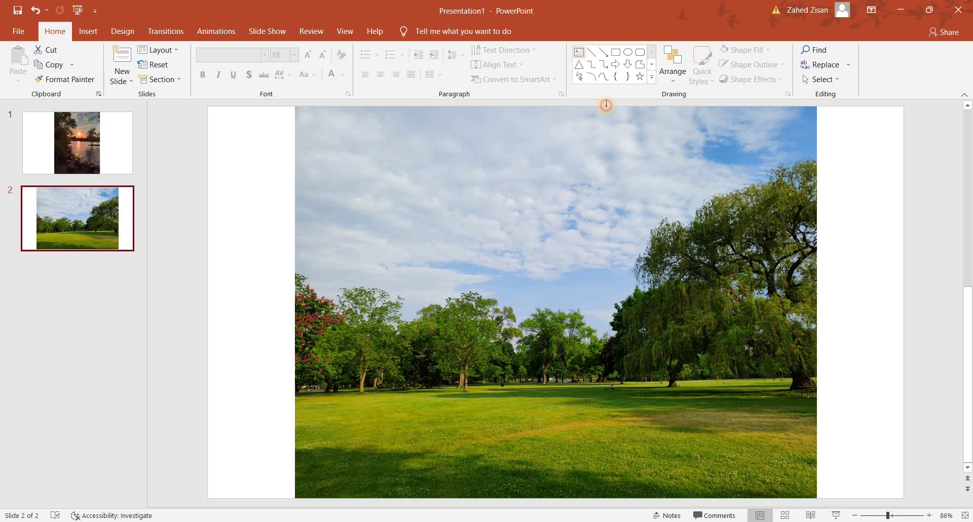
- Add a text box holding the photographer's name over the clouds, and select its text
left_click(522, 139)
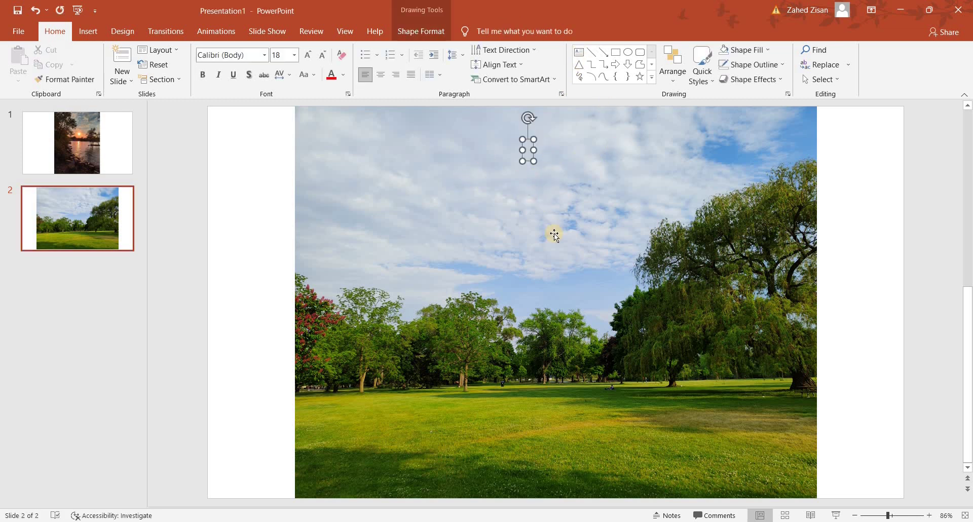
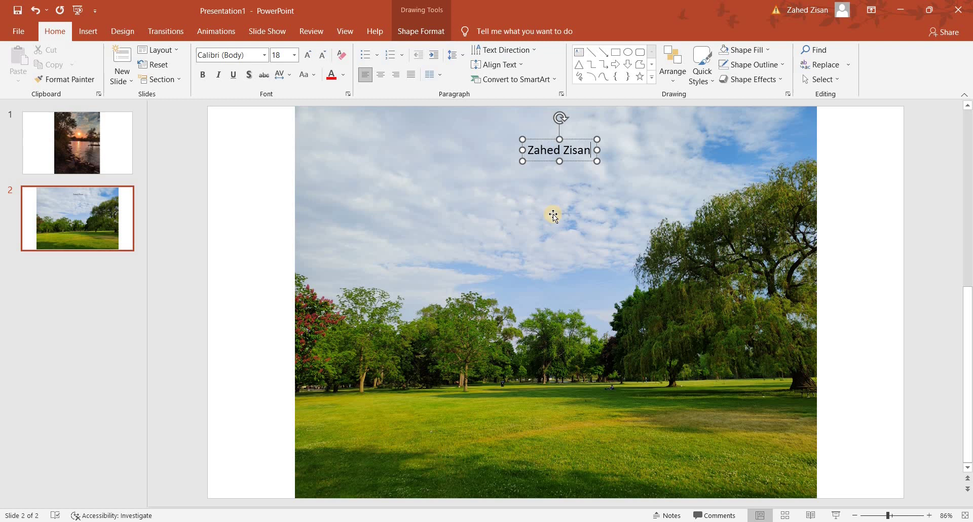
key("ctrl+a")
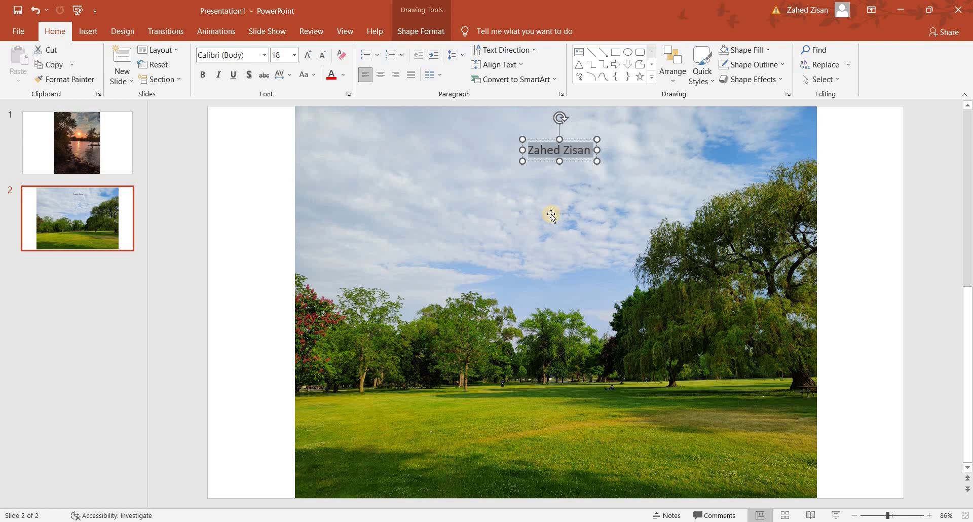
- Give the name text box No Fill and No Outline
left_click(415, 32)
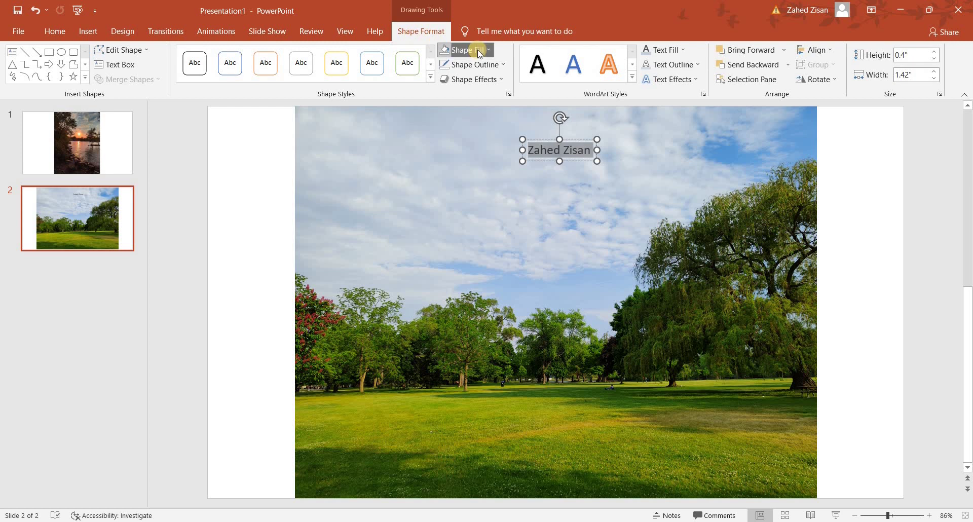
left_click(479, 53)
left_click(469, 188)
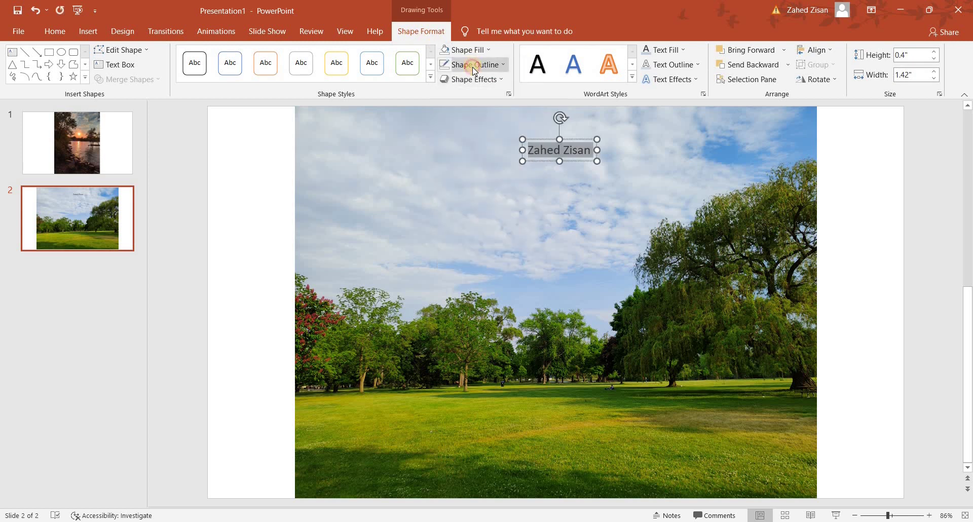
left_click(472, 65)
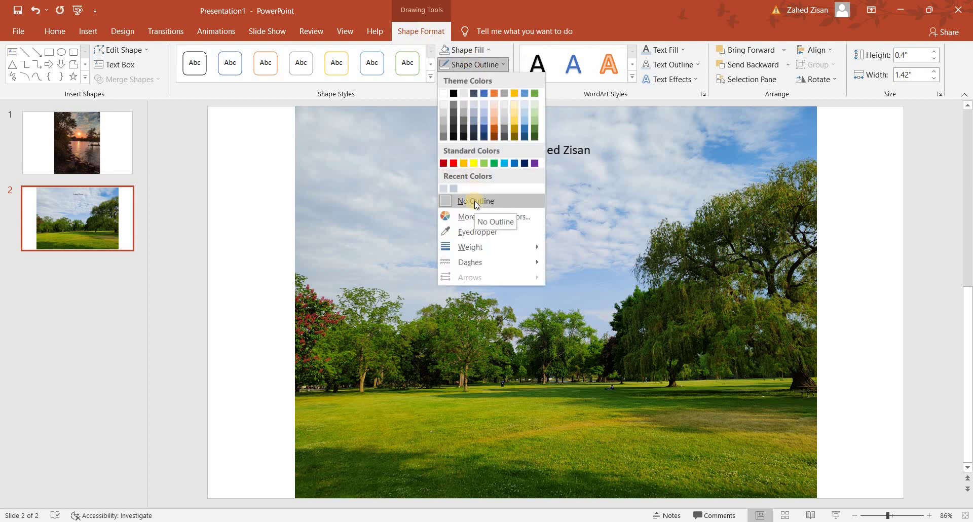
left_click(477, 202)
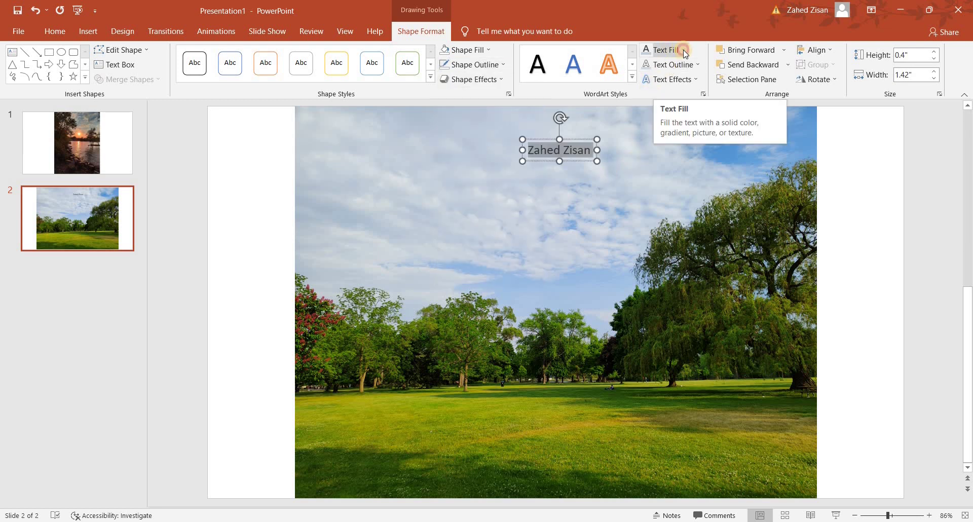
- Colour the name's text fill and text outline Ice Blue, sampled from the clouds
left_click(684, 49)
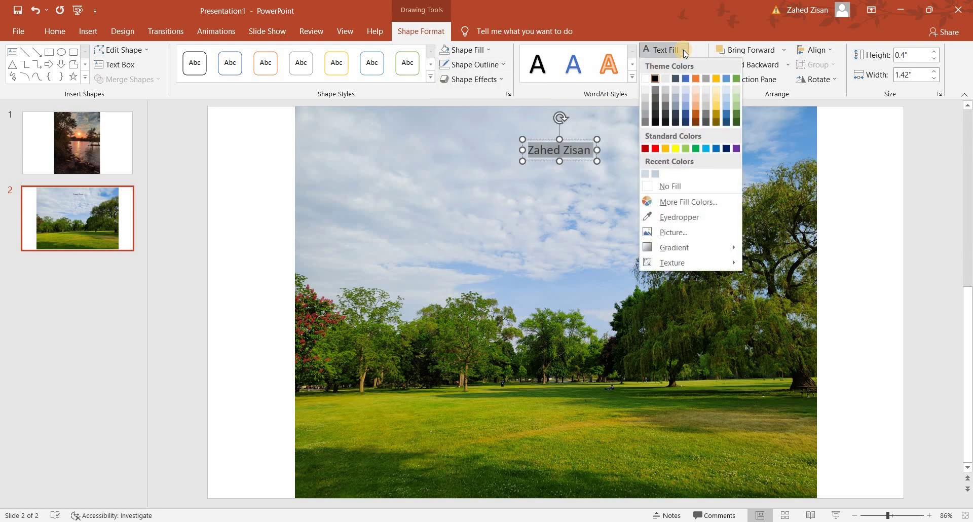
left_click(679, 217)
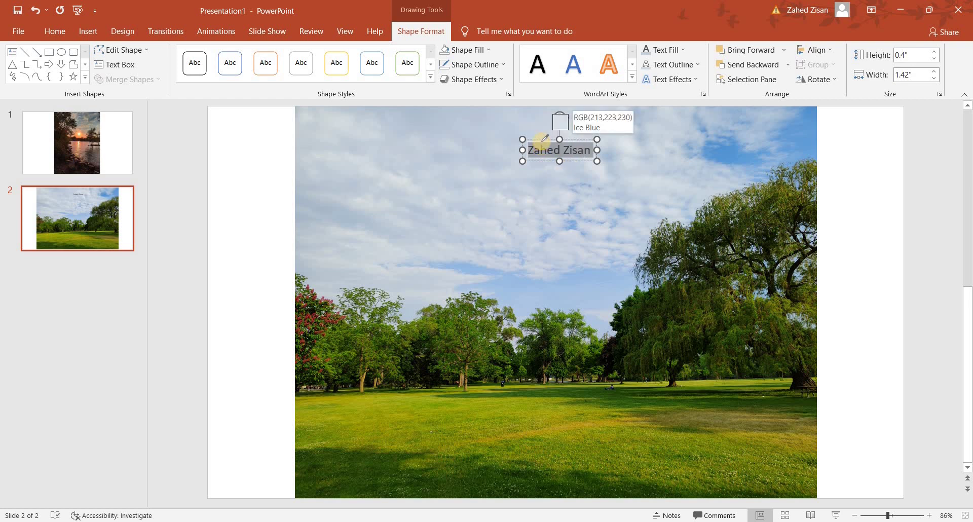
left_click(543, 140)
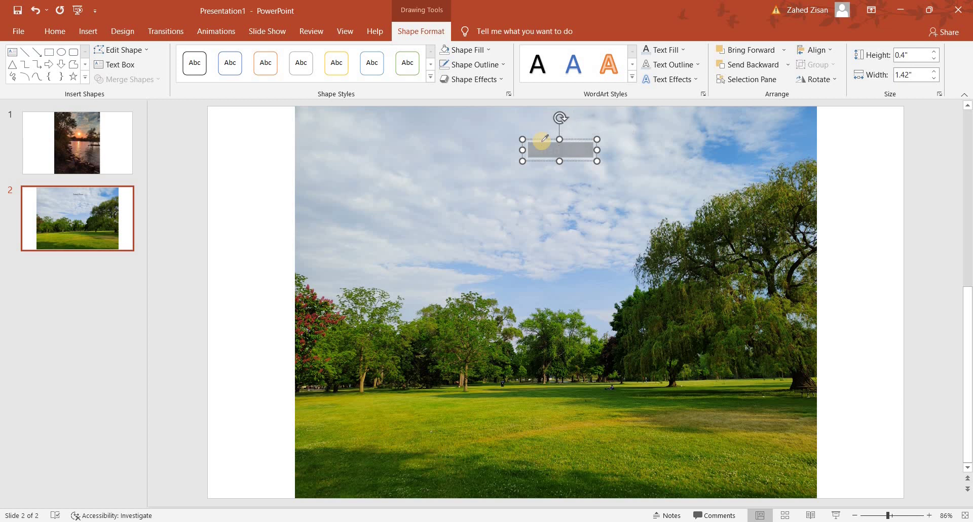
left_click(698, 66)
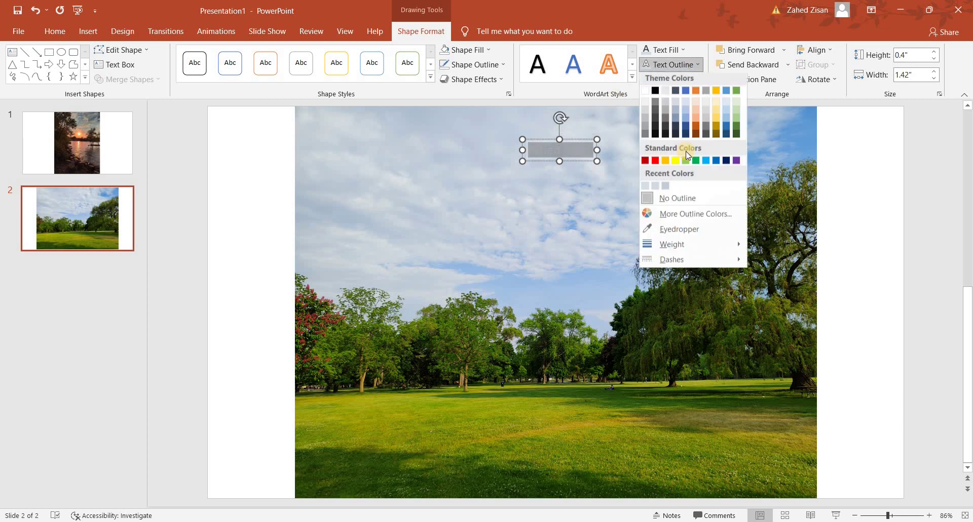
left_click(680, 231)
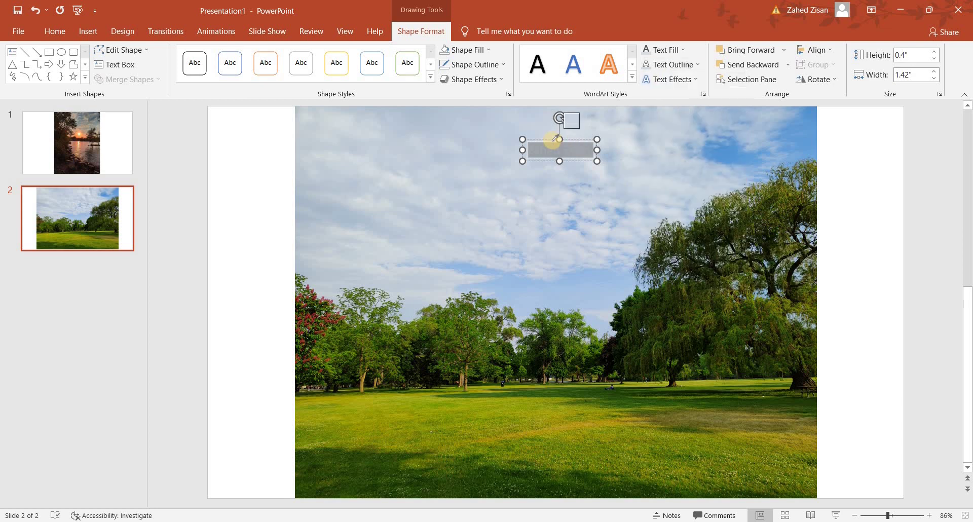
left_click(521, 135)
- Check how faint the cloud-toned name looks, then return to slide 2 and pick Text Box
left_click(506, 243)
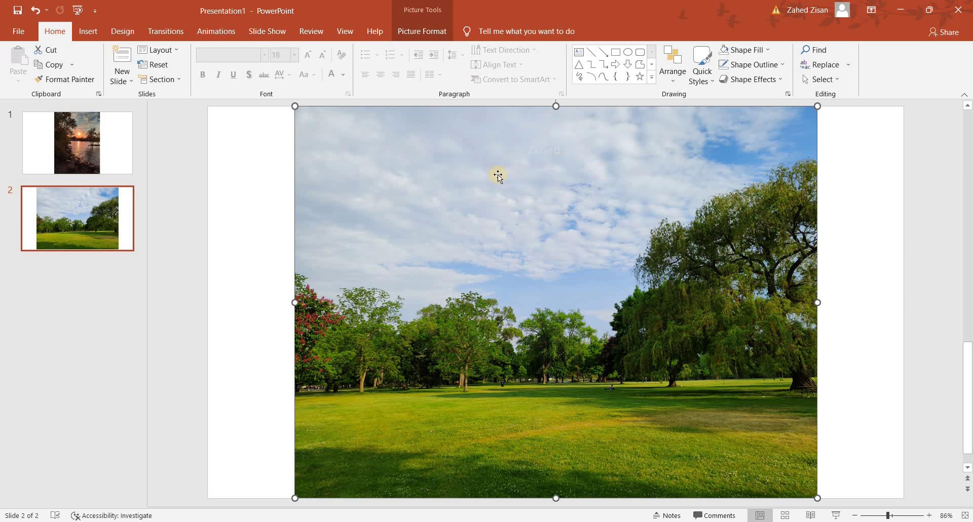
left_click(122, 144)
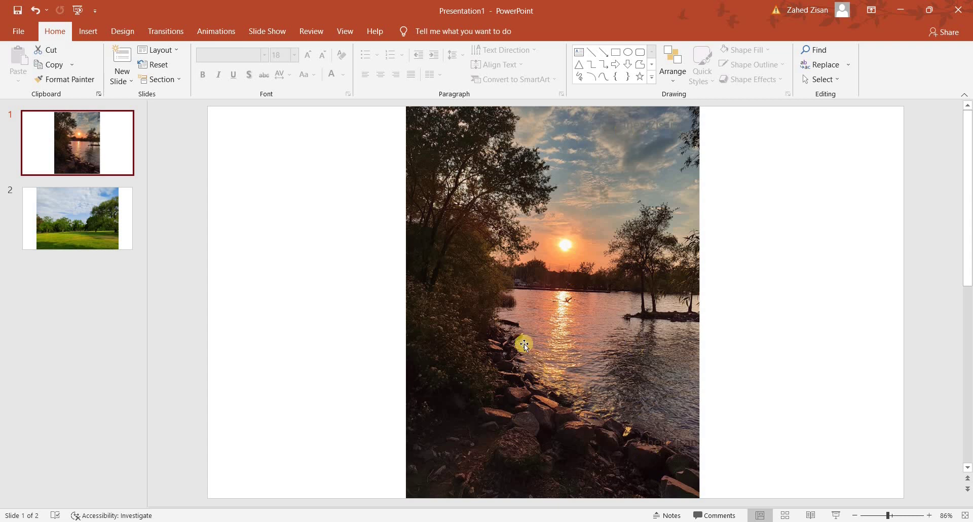
left_click(84, 243)
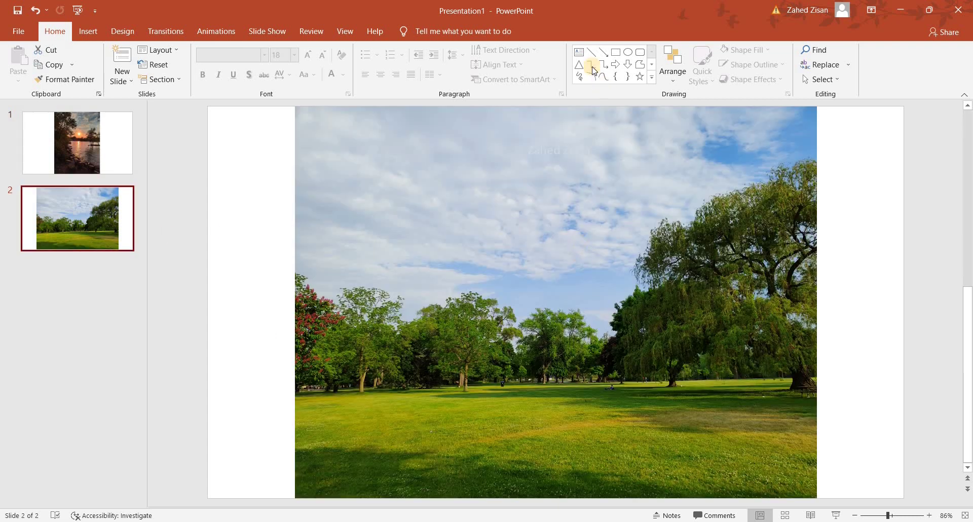
left_click(579, 51)
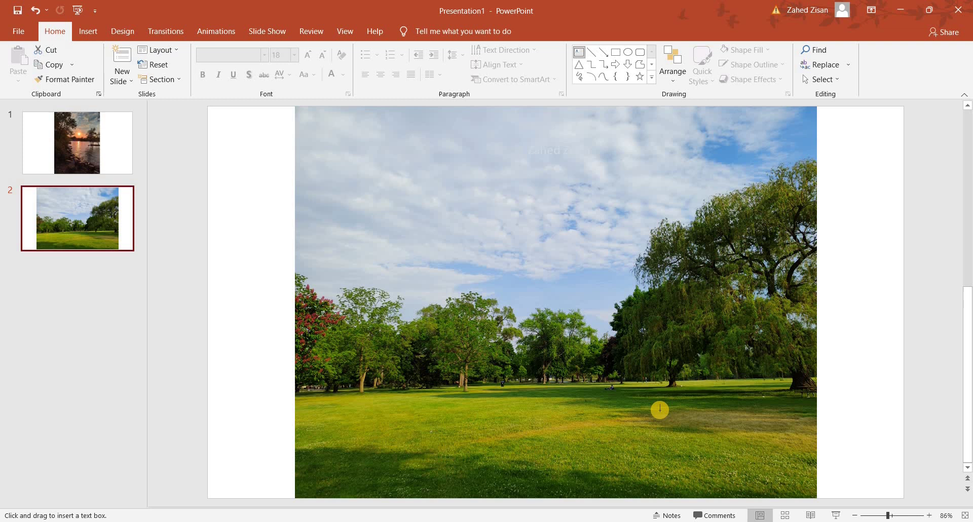
- Add a second text box with the photographer's name near the photo's bottom-left, and select its text
left_click(313, 477)
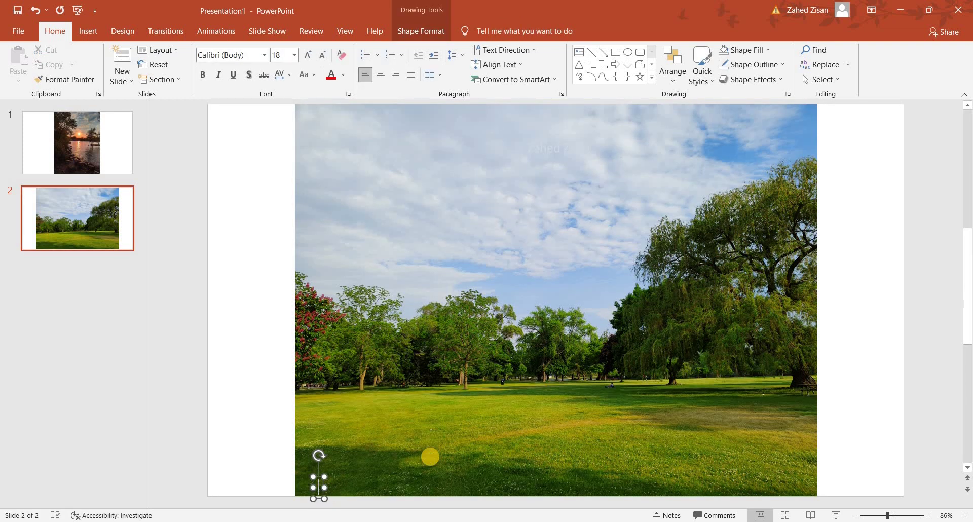
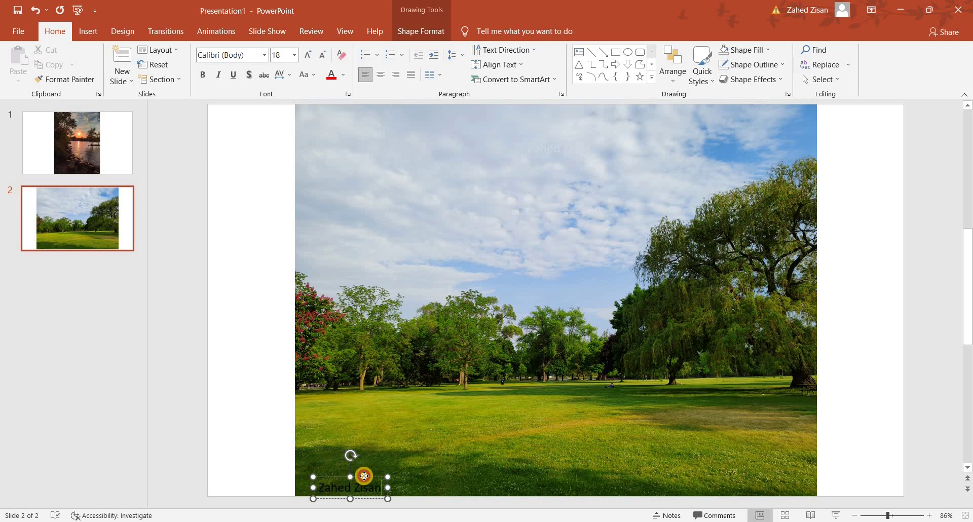
left_click_drag(363, 472, 358, 469)
left_click(355, 478)
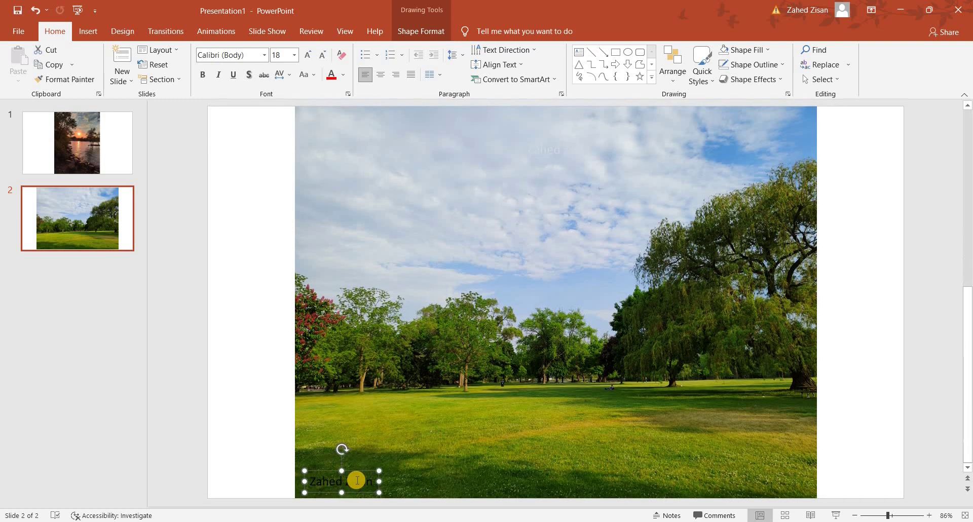
key("ctrl+a")
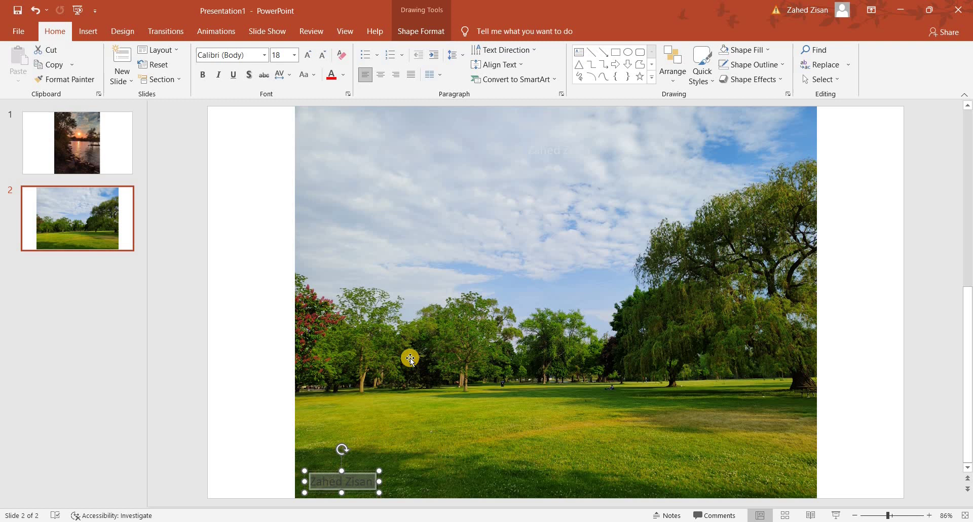
- Colour the lower name's text fill and text outline dark green, sampled from the grass
left_click(425, 32)
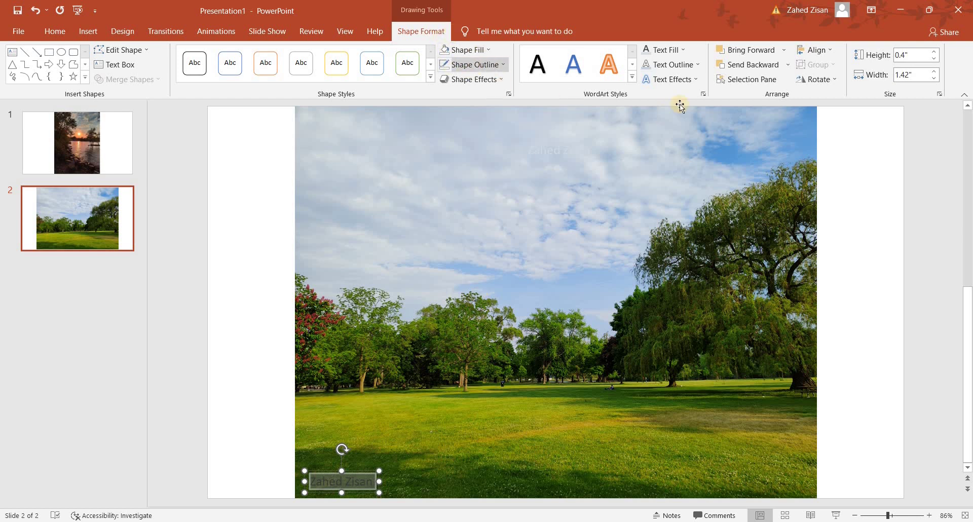
left_click(674, 49)
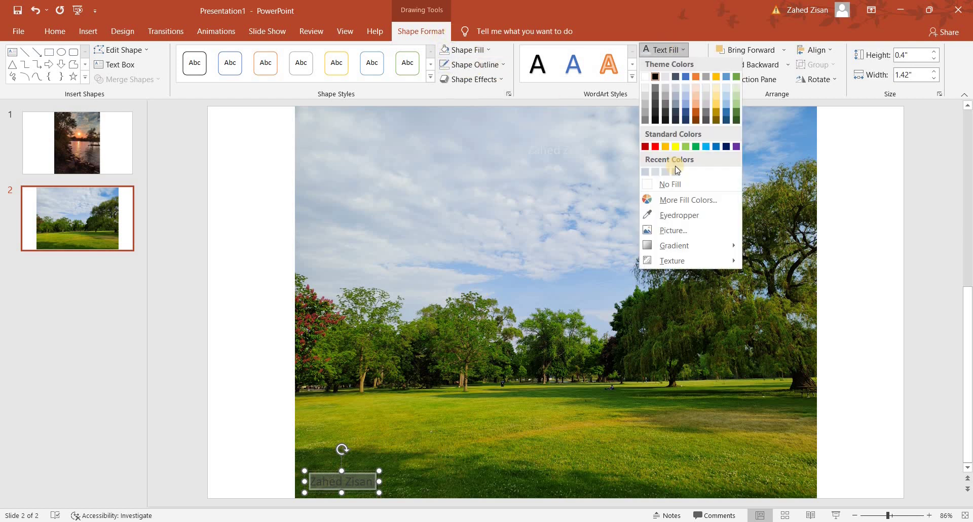
left_click(667, 218)
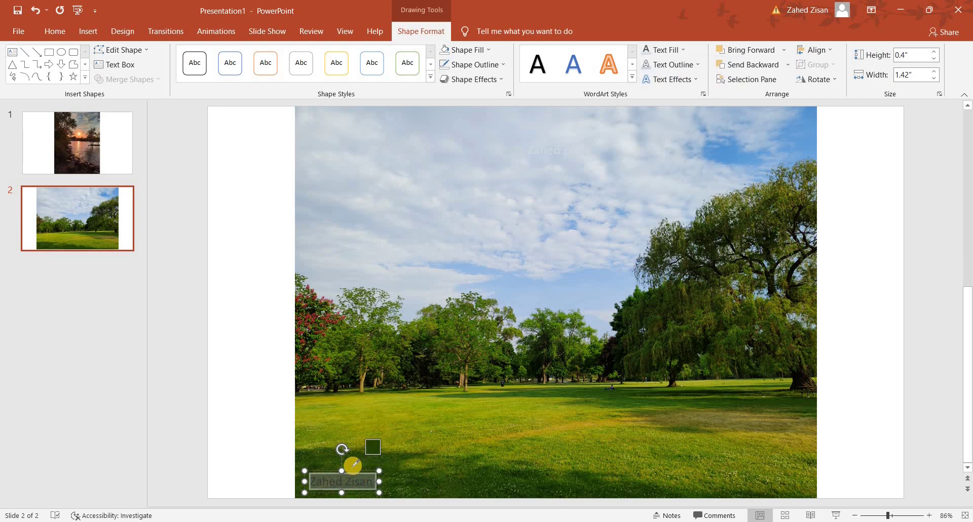
left_click(353, 464)
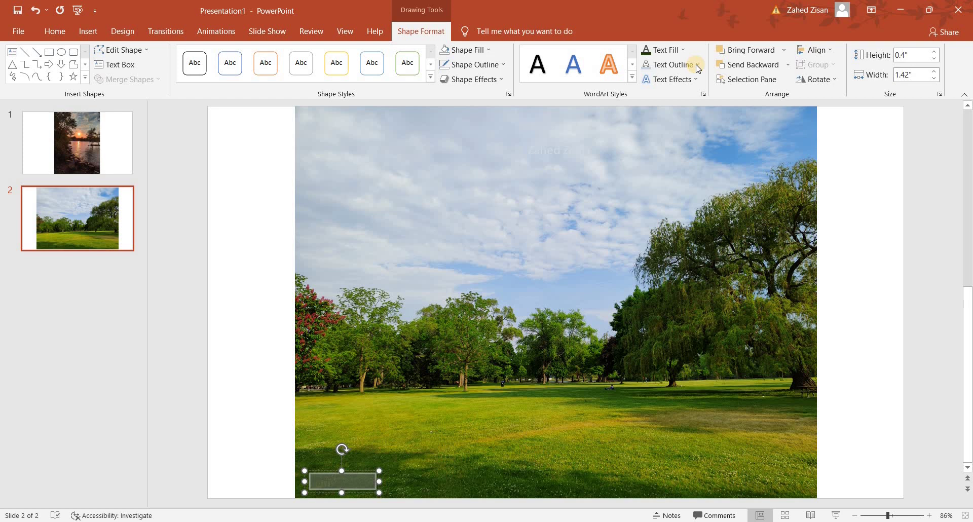
left_click(697, 65)
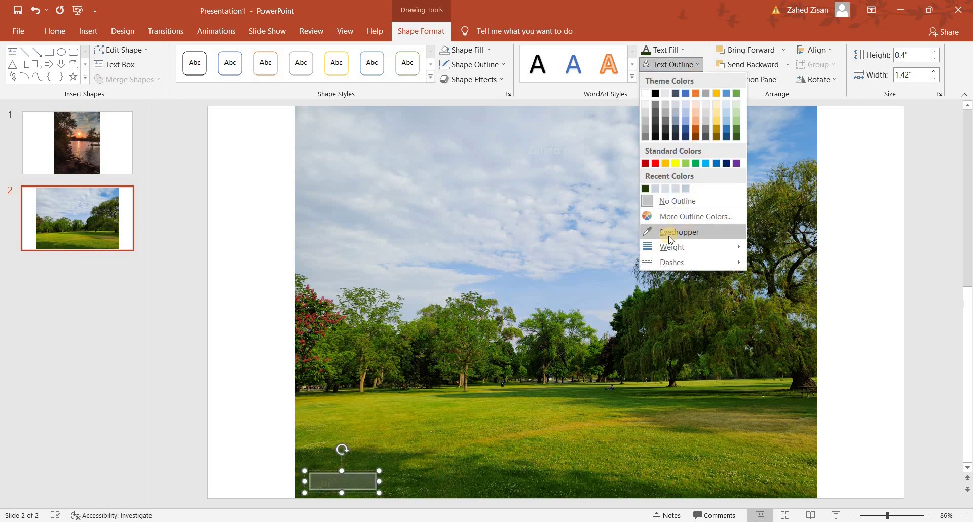
left_click(669, 233)
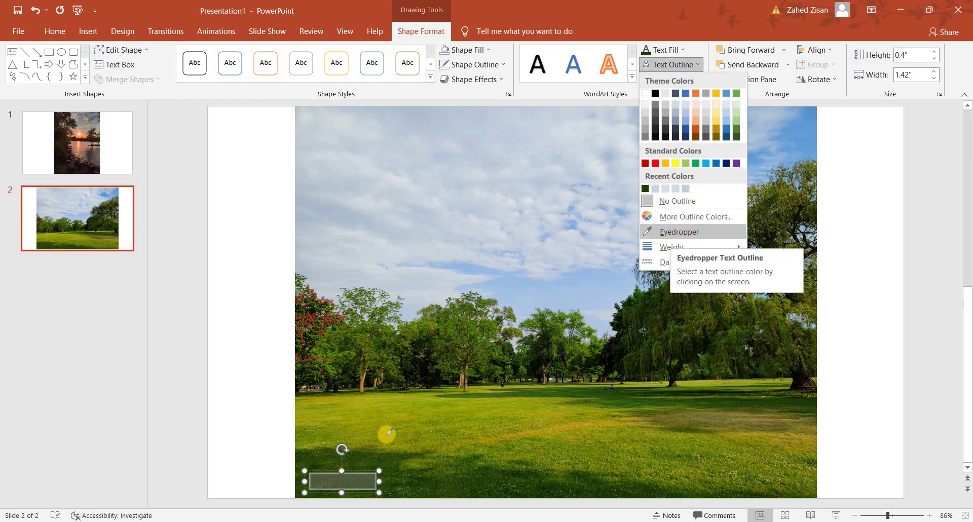
left_click(354, 467)
- Check that the green watermark blends into the grass, then go to slide 1
left_click(451, 376)
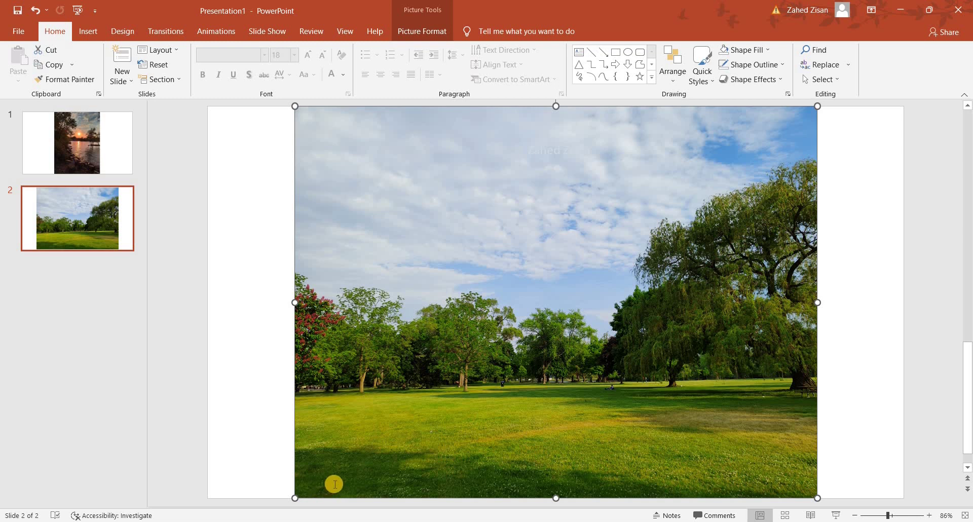
left_click(348, 473)
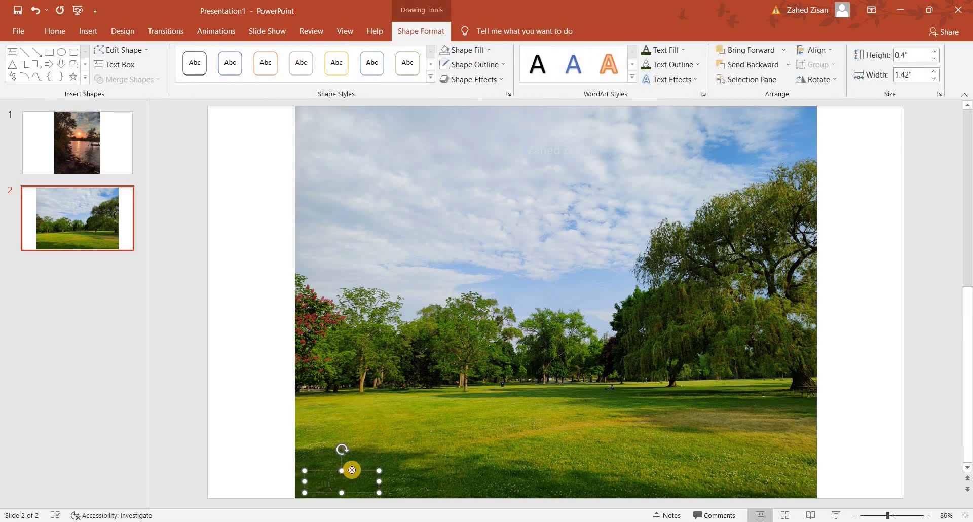
left_click(351, 463)
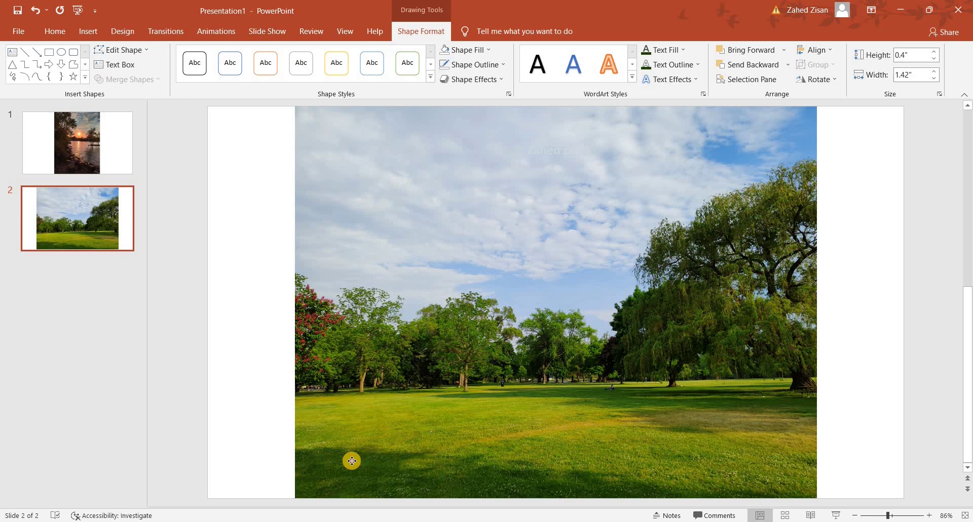
left_click(465, 430)
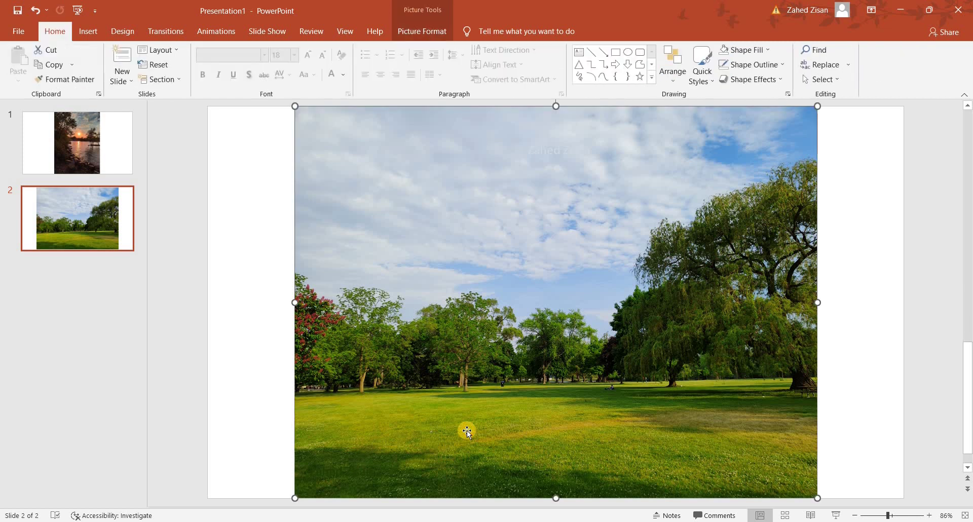
left_click(90, 142)
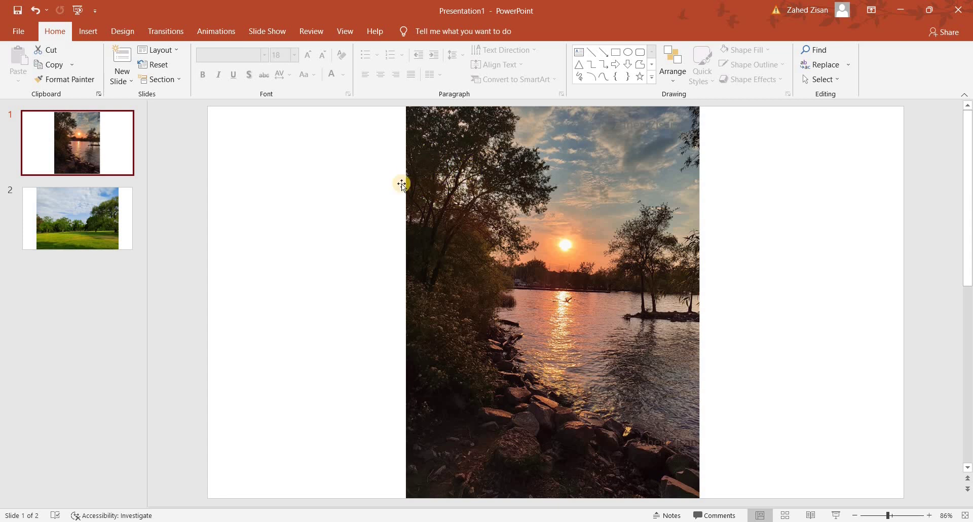
- Scroll the thumbnail pane back to slide 2 to review the watermarks
scroll(413, 381, "down", 2)
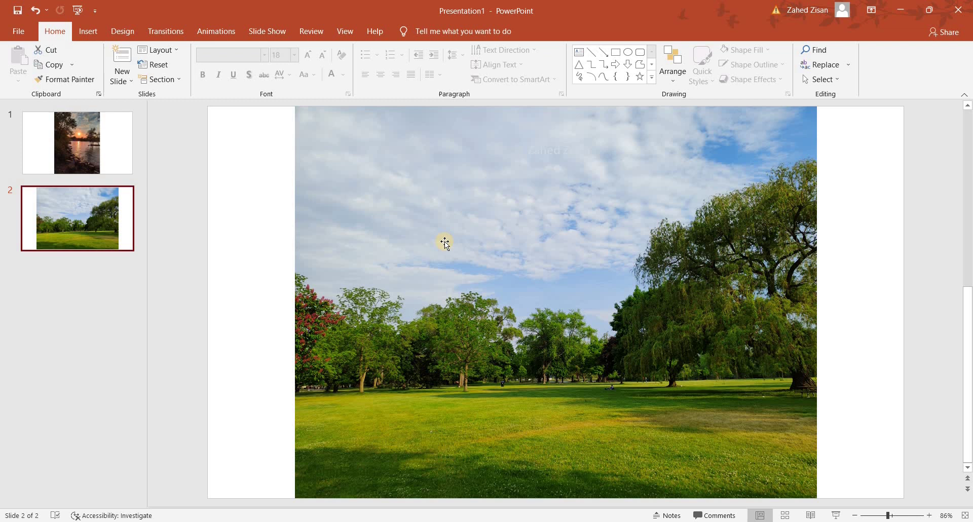
left_click(248, 287)
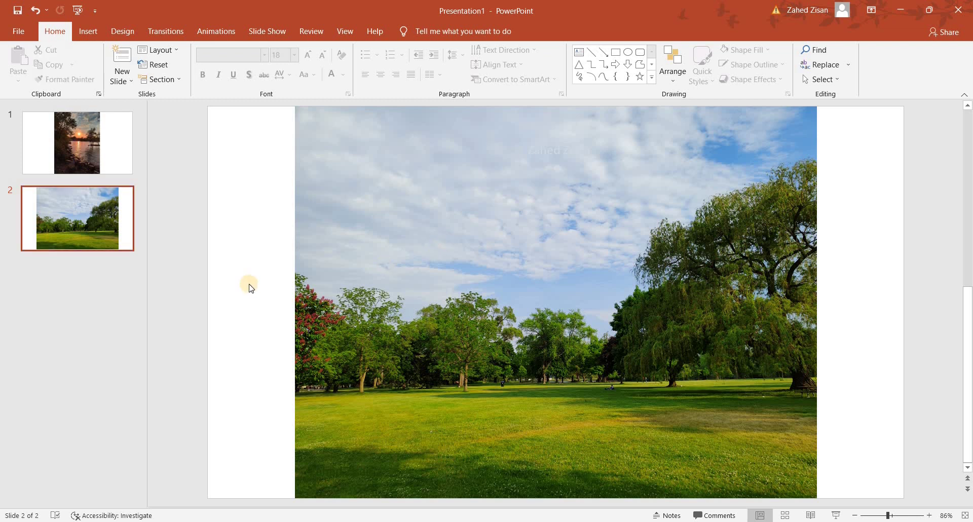